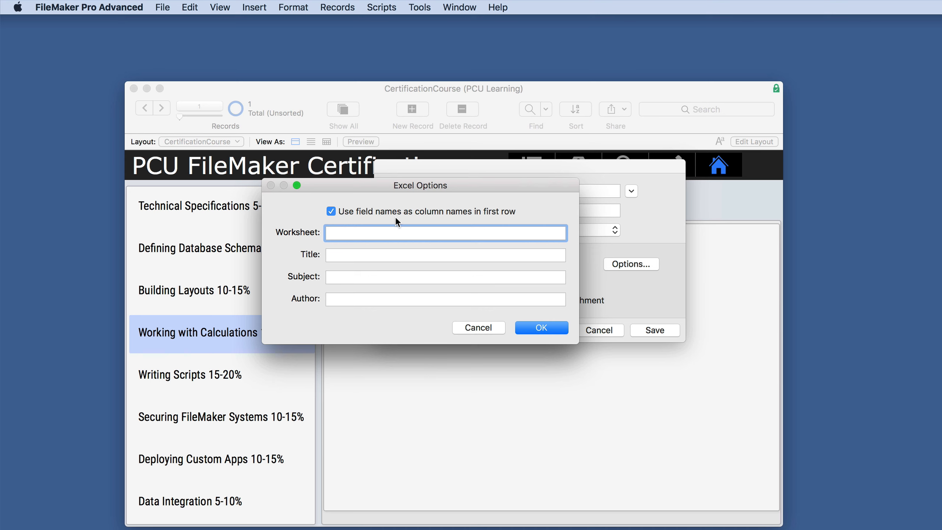
# Accept the Excel options with field names as column names and save the browsed records as Save Excel on the Desktop.
pyautogui.click(541, 328)
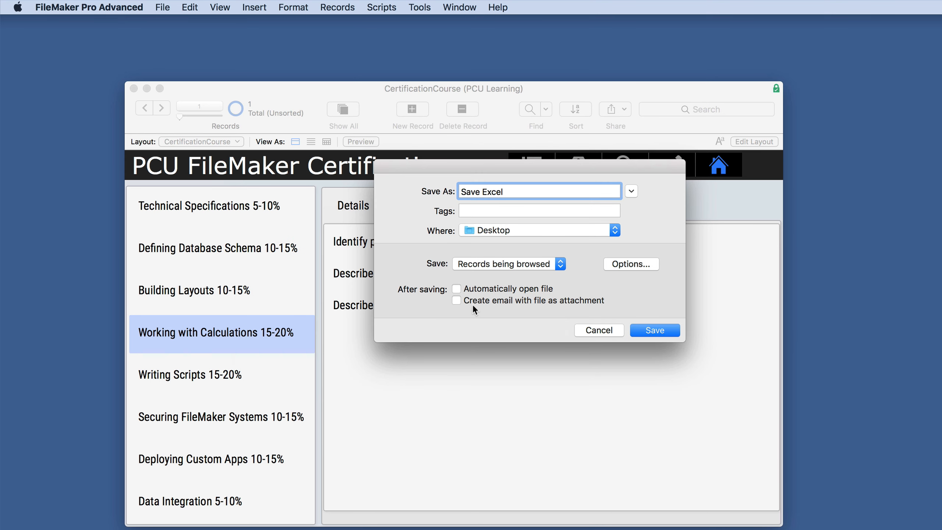
pyautogui.click(655, 329)
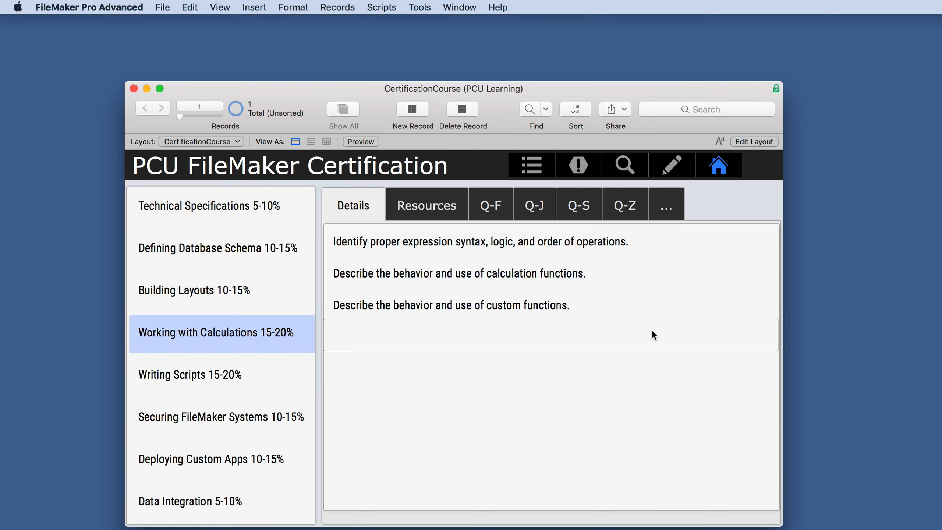
# Start exporting the records as an Excel workbook named Export Excel, keeping field names as column names in the first row.
pyautogui.click(162, 7)
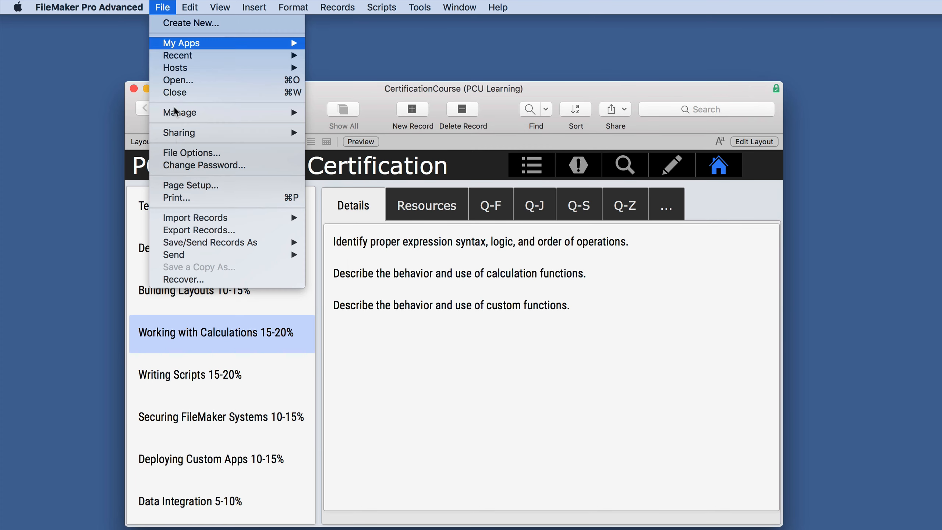
pyautogui.click(196, 229)
pyautogui.write('E')
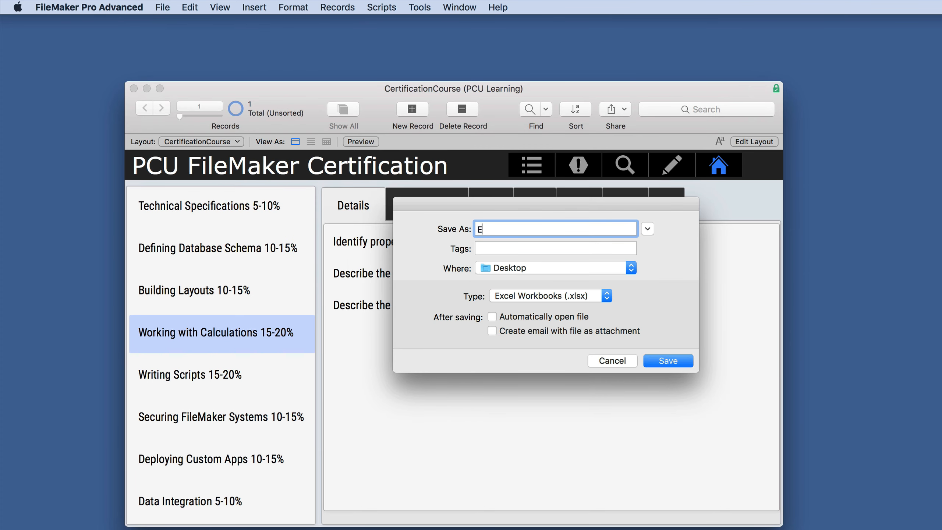
pyautogui.write('xport Excel')
pyautogui.click(519, 295)
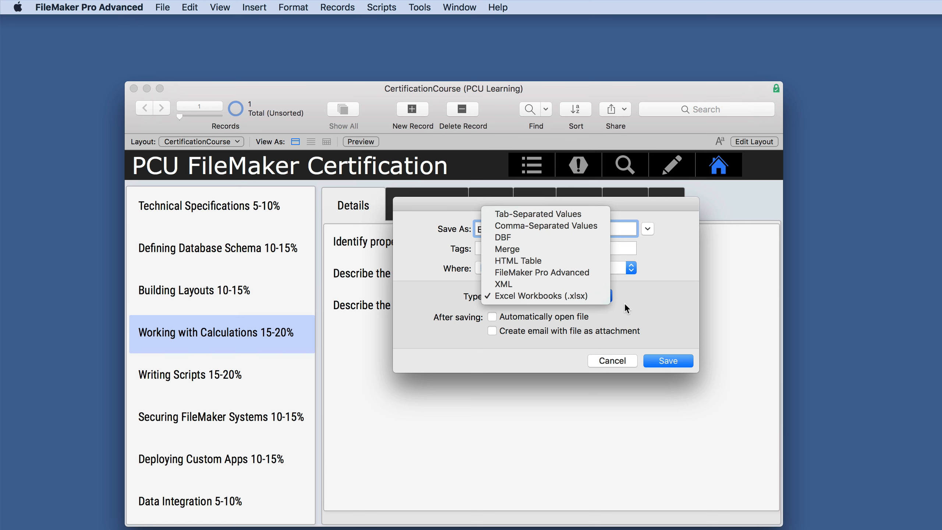
pyautogui.click(672, 307)
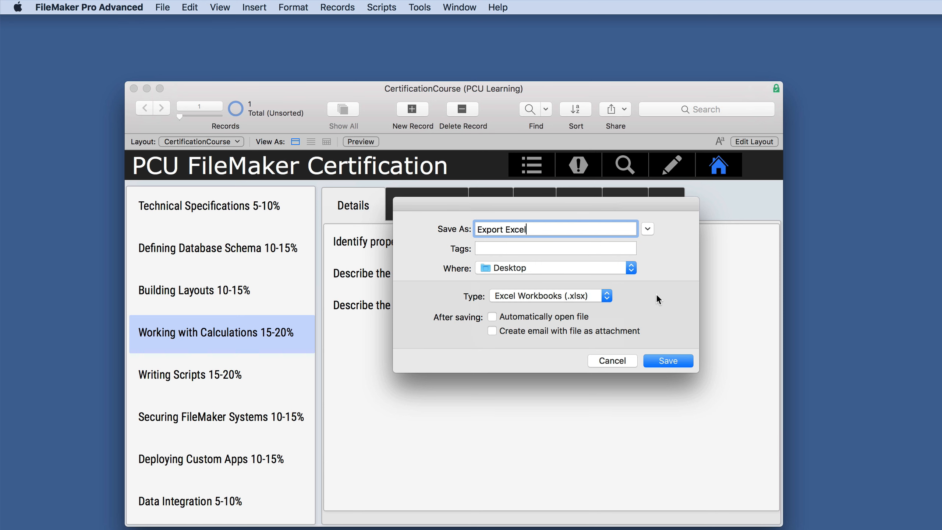
pyautogui.click(663, 361)
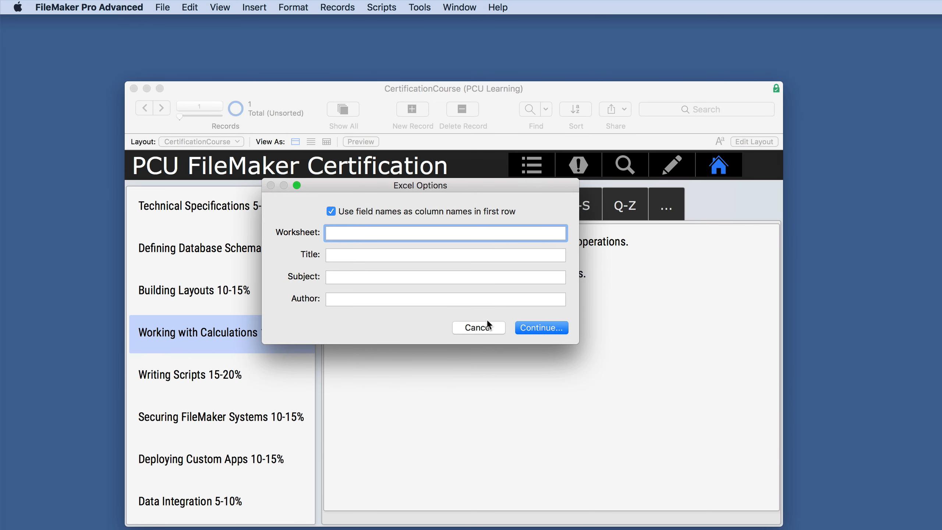
pyautogui.click(551, 332)
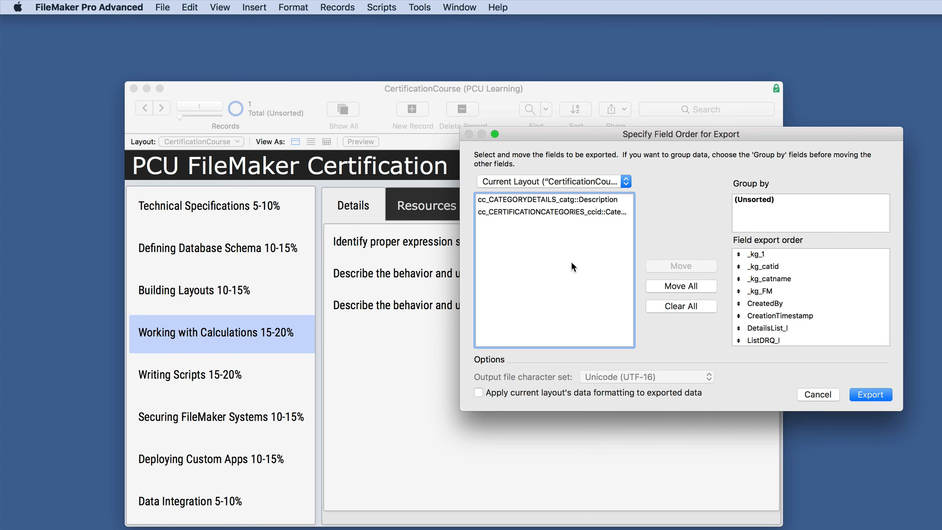
# Rebuild the field export order with all current layout fields plus Sort from cc_CATEGORYDETAILS_catg, and export the records.
pyautogui.click(680, 306)
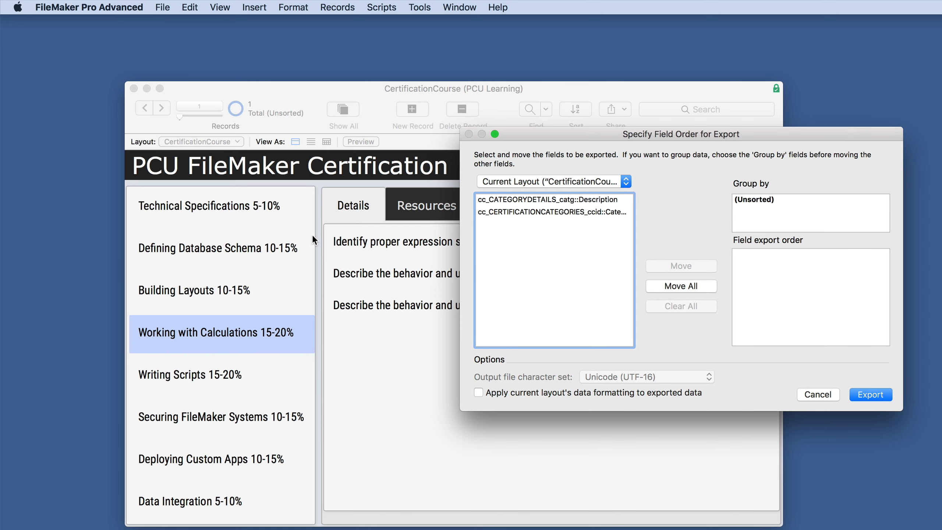
pyautogui.click(666, 285)
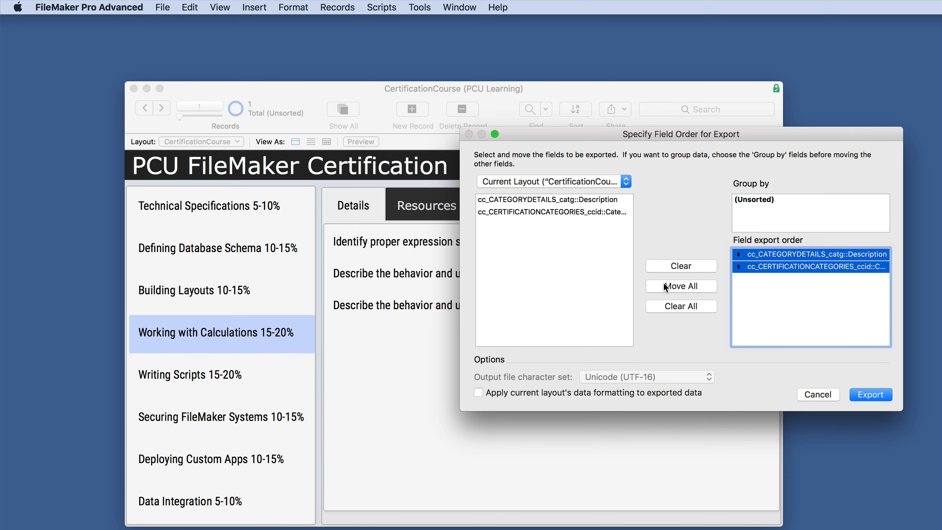
pyautogui.click(526, 182)
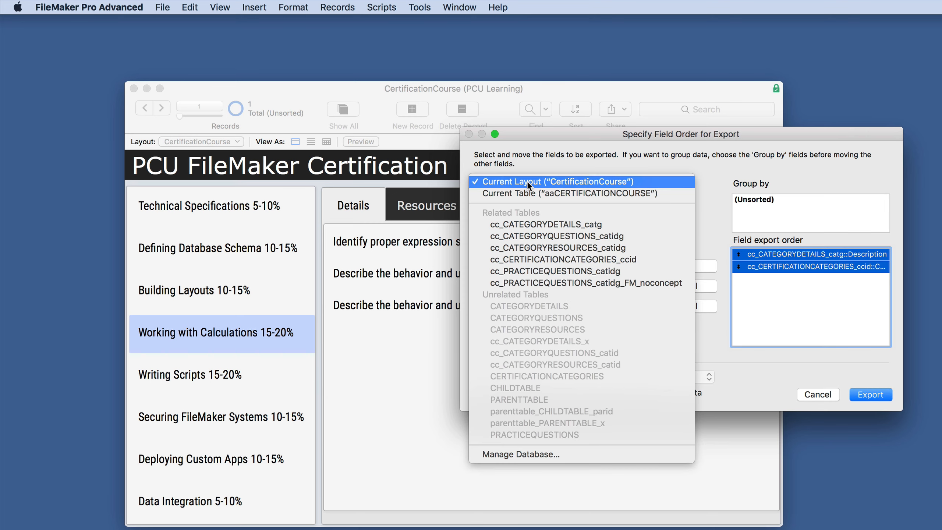
pyautogui.click(524, 194)
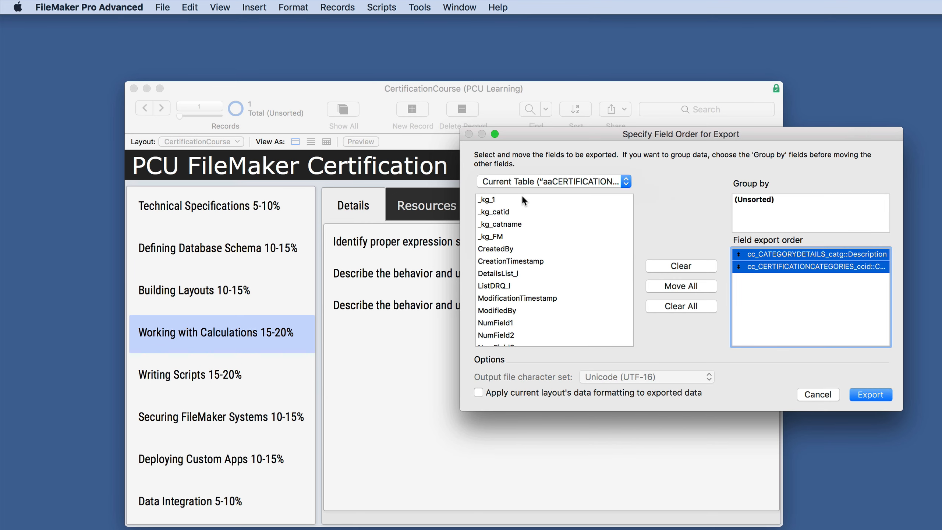
pyautogui.click(531, 181)
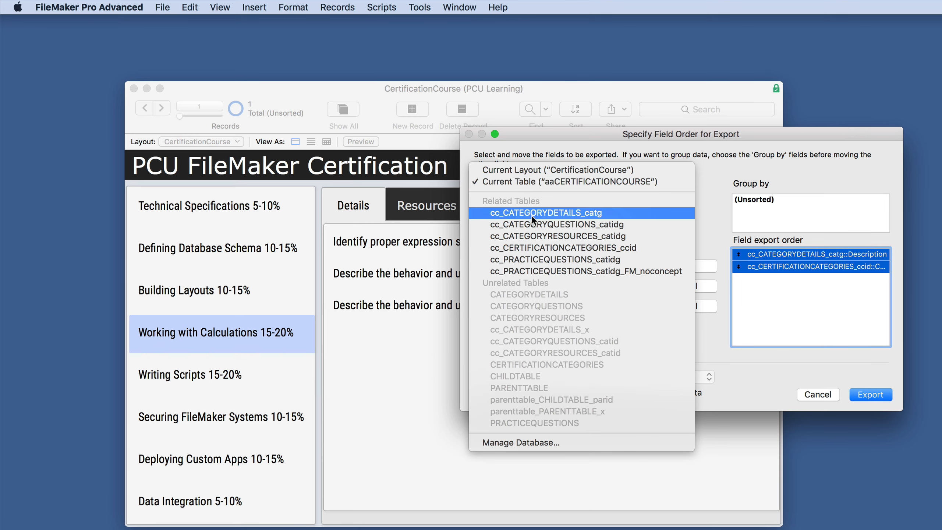
pyautogui.click(531, 215)
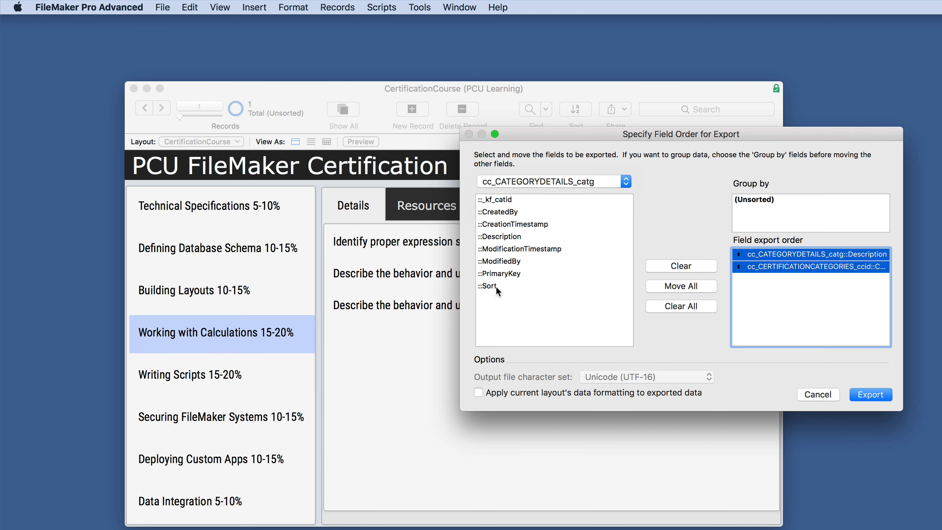
pyautogui.doubleClick(496, 286)
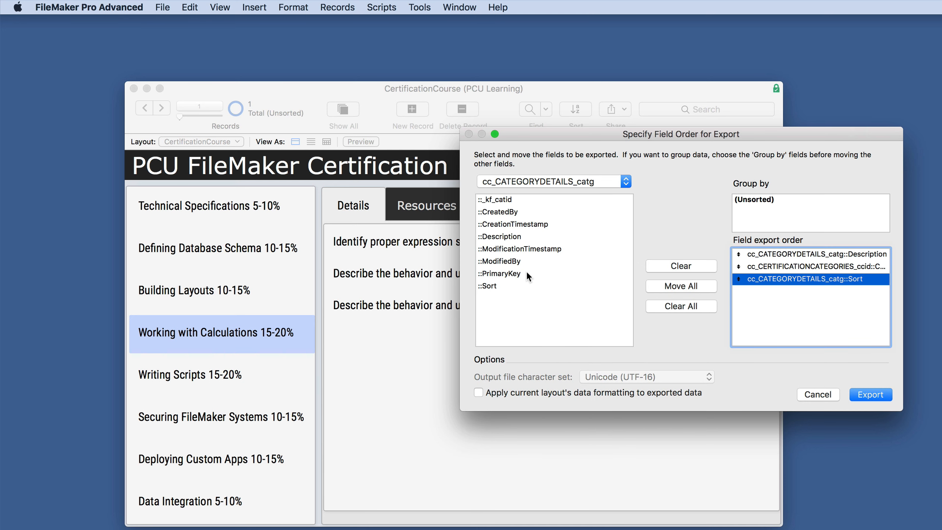
pyautogui.click(864, 394)
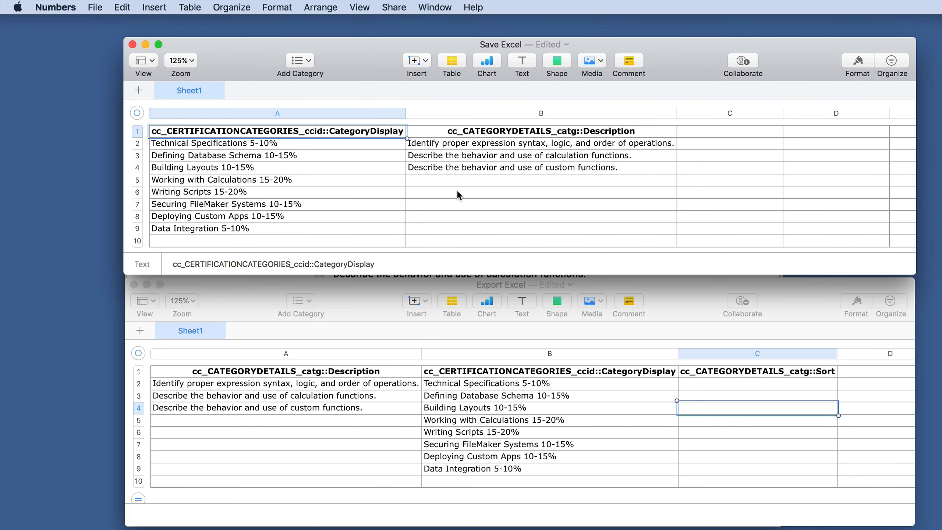
# Bring the Export Excel spreadsheet forward in Numbers to compare its columns with Save Excel.
pyautogui.click(615, 285)
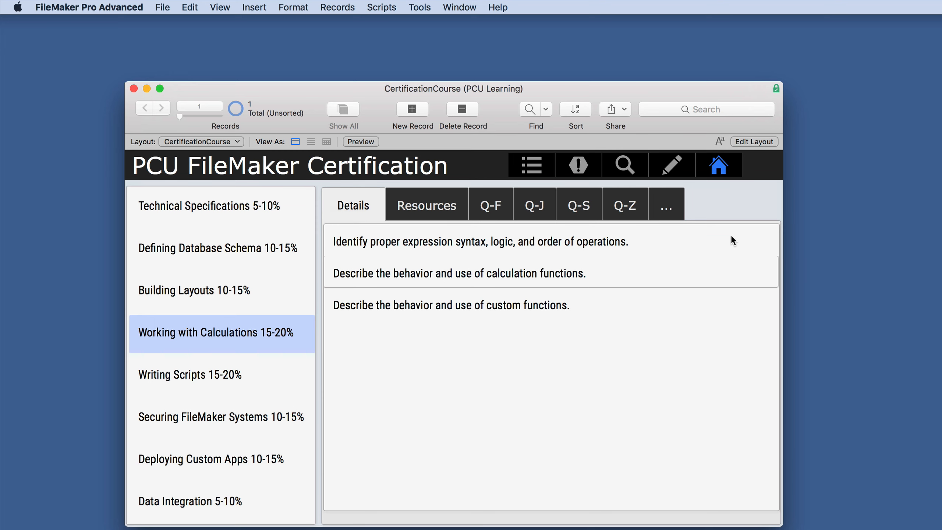
# Show the RepeatingText field on the layout and save the browsed records as an Excel file named SaveExcel2 with default Excel options.
pyautogui.click(669, 208)
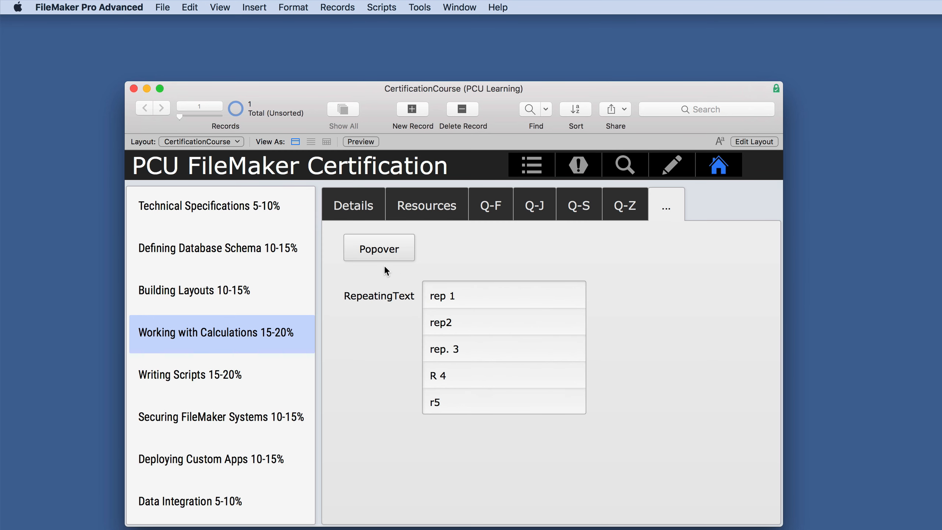
pyautogui.click(170, 8)
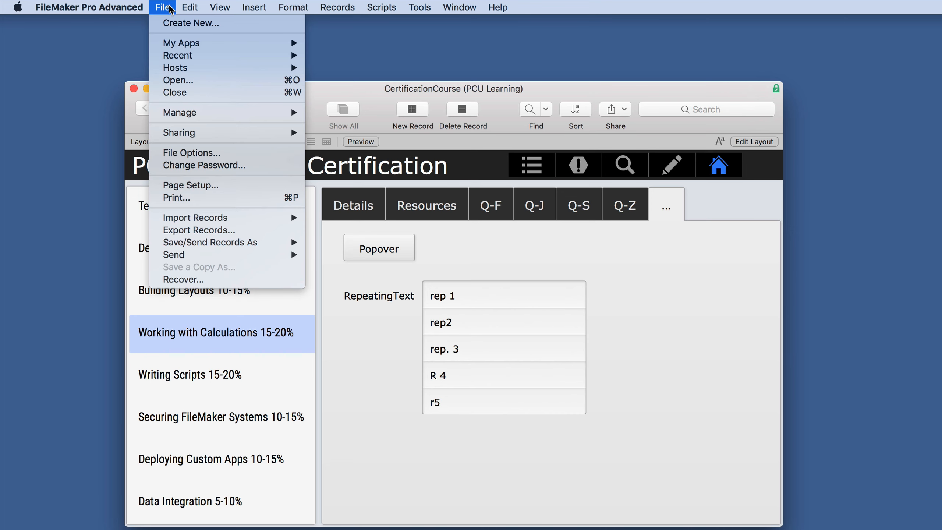
pyautogui.moveTo(260, 242)
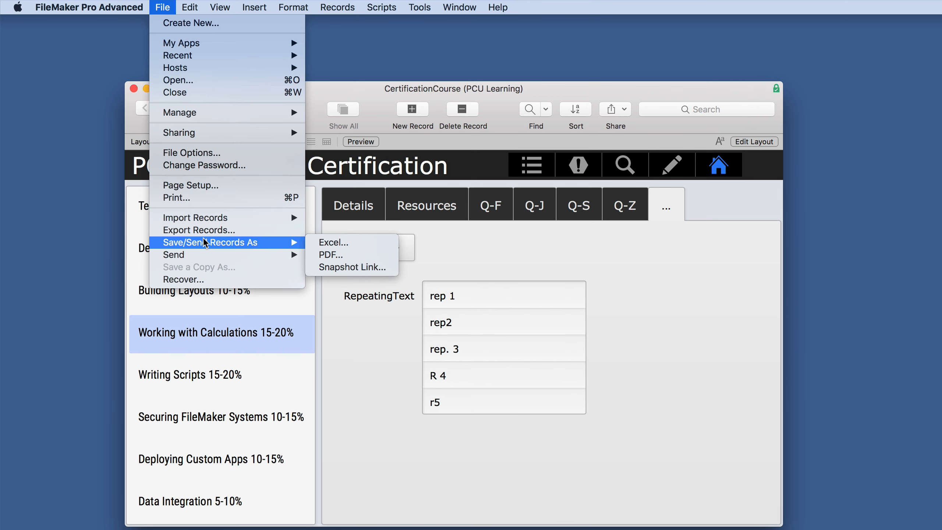
pyautogui.click(325, 243)
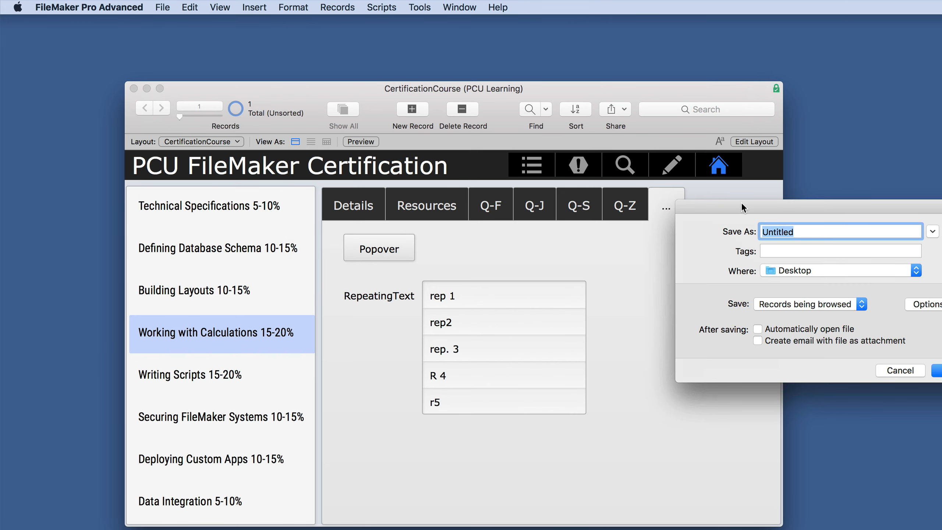
pyautogui.write('SaveExce')
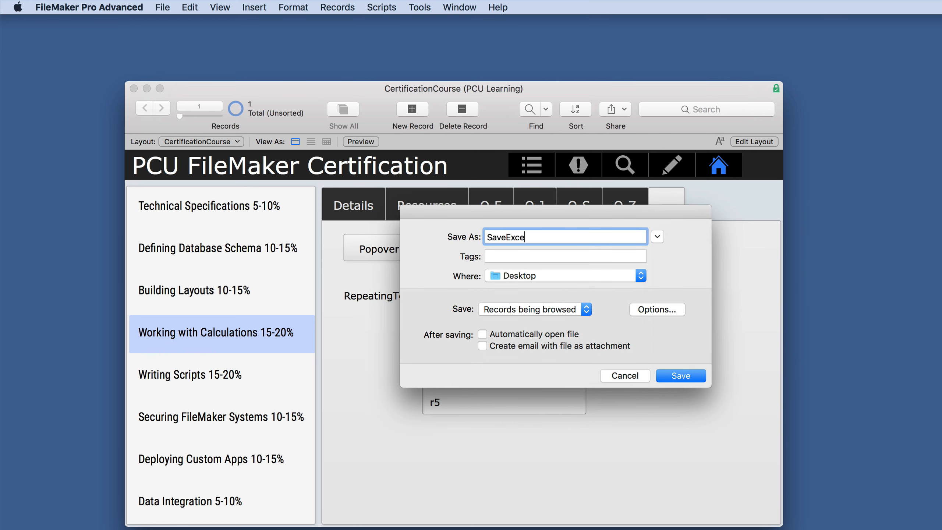
pyautogui.write('l2')
pyautogui.click(659, 308)
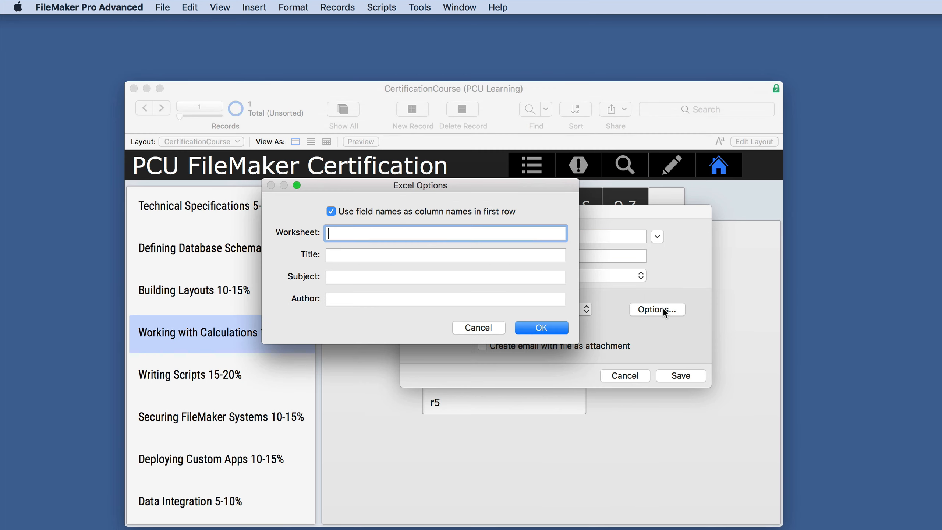
pyautogui.click(538, 325)
pyautogui.click(678, 376)
# Start exporting the records as an Excel workbook named ExportExcel2, keeping the default Excel options.
pyautogui.click(160, 9)
pyautogui.click(197, 232)
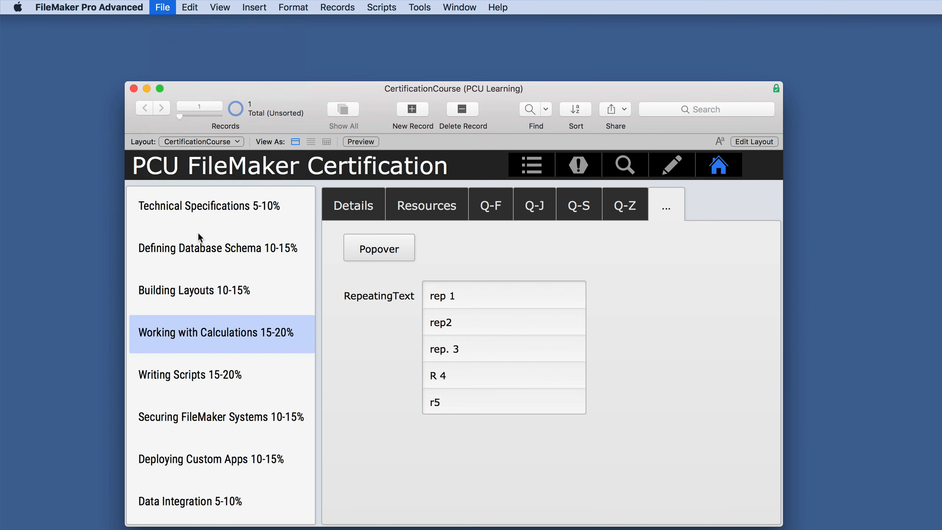
pyautogui.write('ExportExcel2')
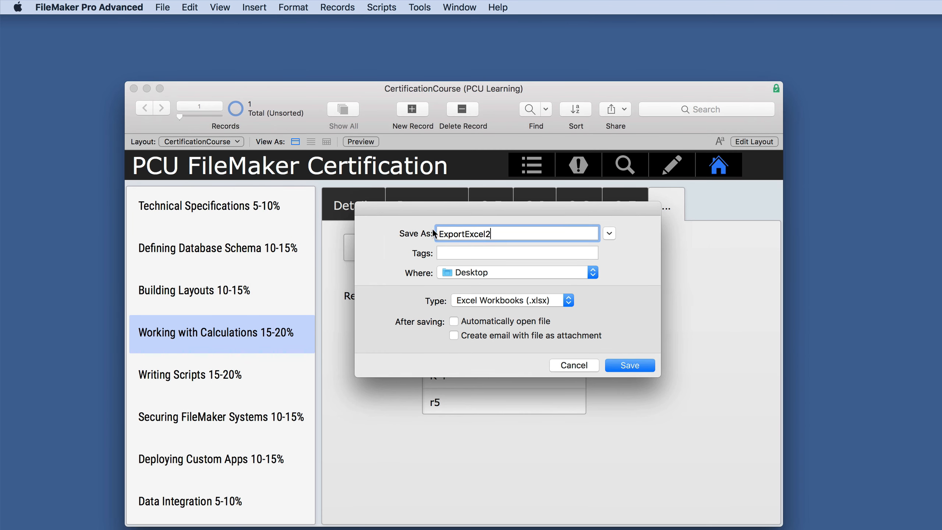
pyautogui.press('Return')
pyautogui.click(544, 324)
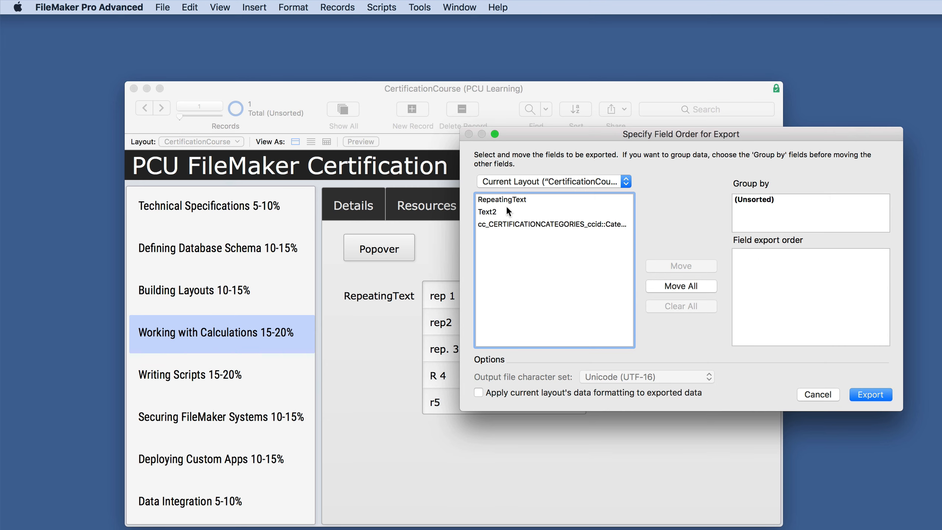
# Add the Text1 field from the current table to the field export order.
pyautogui.moveTo(519, 132); pyautogui.dragTo(663, 131)
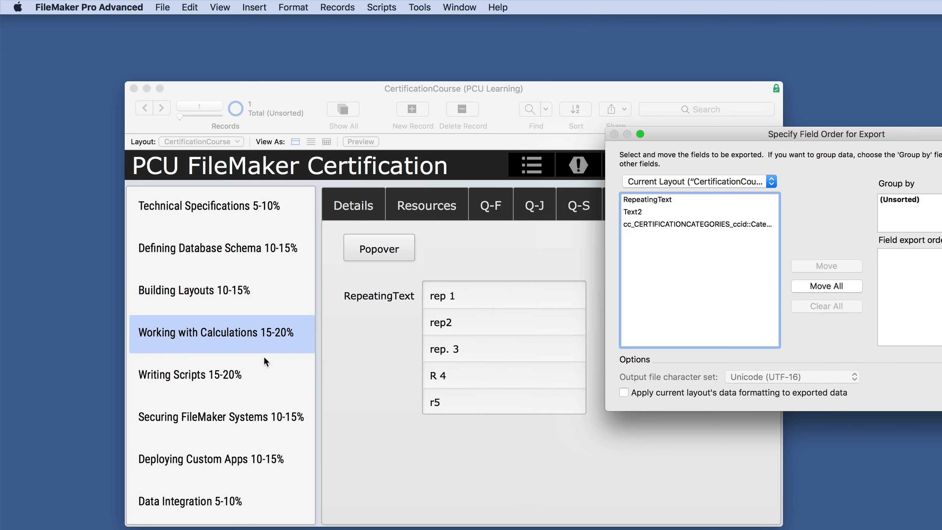
pyautogui.click(676, 180)
pyautogui.click(682, 193)
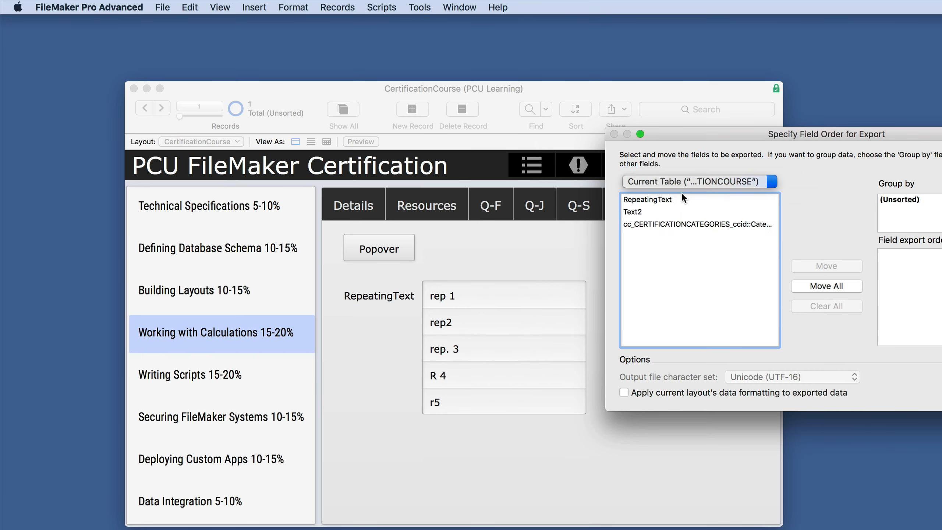
pyautogui.scroll(-5, 684, 236)
pyautogui.doubleClick(635, 326)
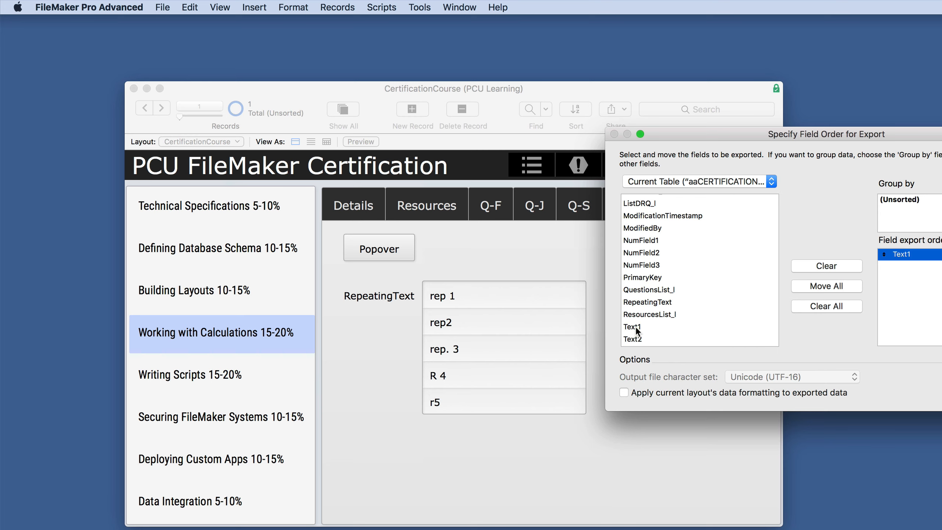
# Add all current layout fields to the export order and move Text1 to the end of the order.
pyautogui.click(772, 181)
pyautogui.click(746, 179)
pyautogui.click(814, 288)
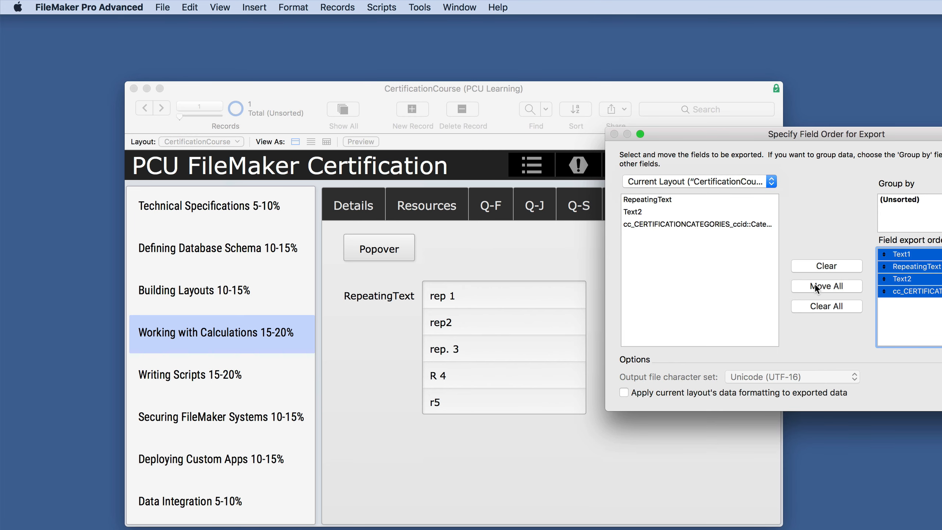
pyautogui.moveTo(886, 252); pyautogui.dragTo(886, 316)
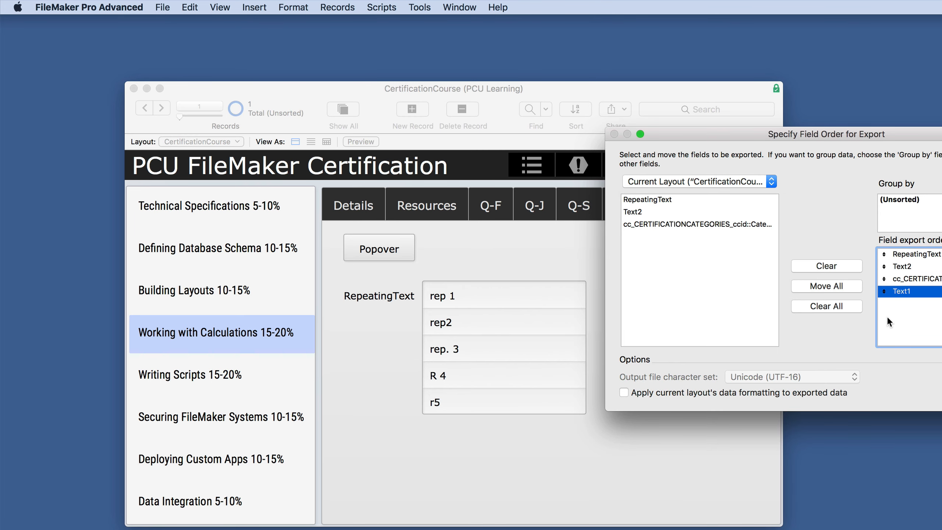
# Run the export and accept that only the first item of the repeating field is exported.
pyautogui.press('Return')
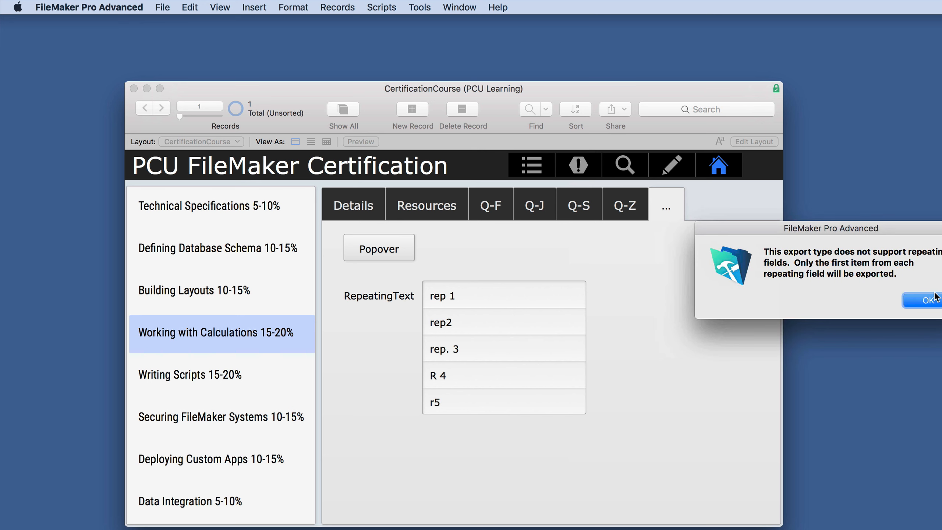
pyautogui.moveTo(925, 232); pyautogui.dragTo(701, 237)
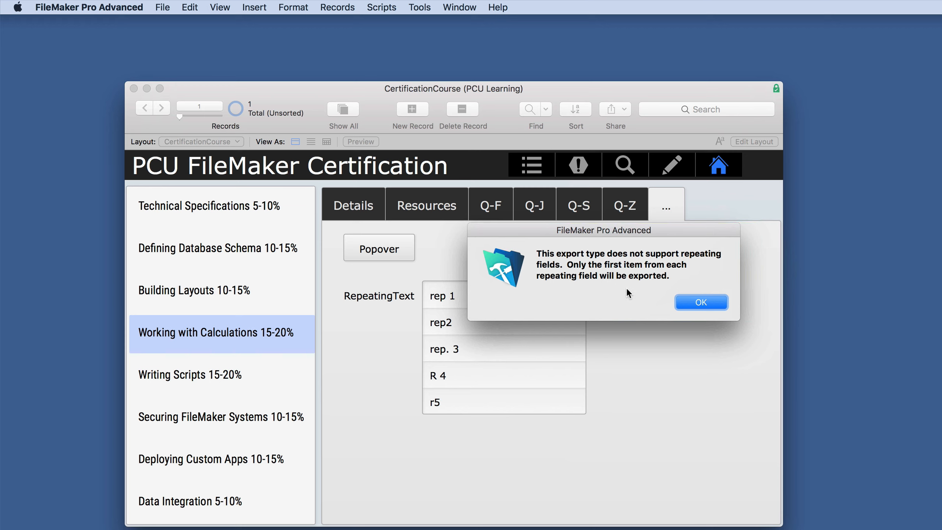
pyautogui.click(695, 303)
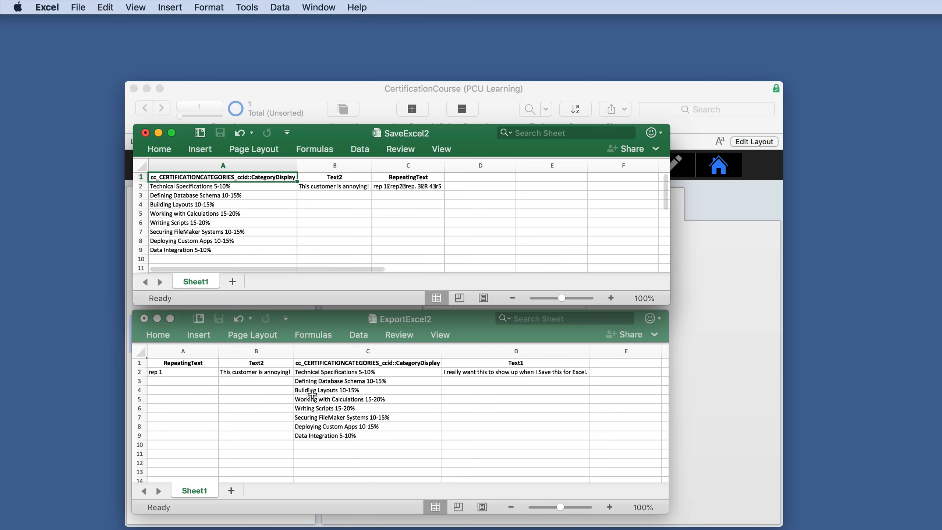
# Inspect the Text2 value in cell B2 of SaveExcel2 in Excel, comparing it with ExportExcel2.
pyautogui.click(329, 186)
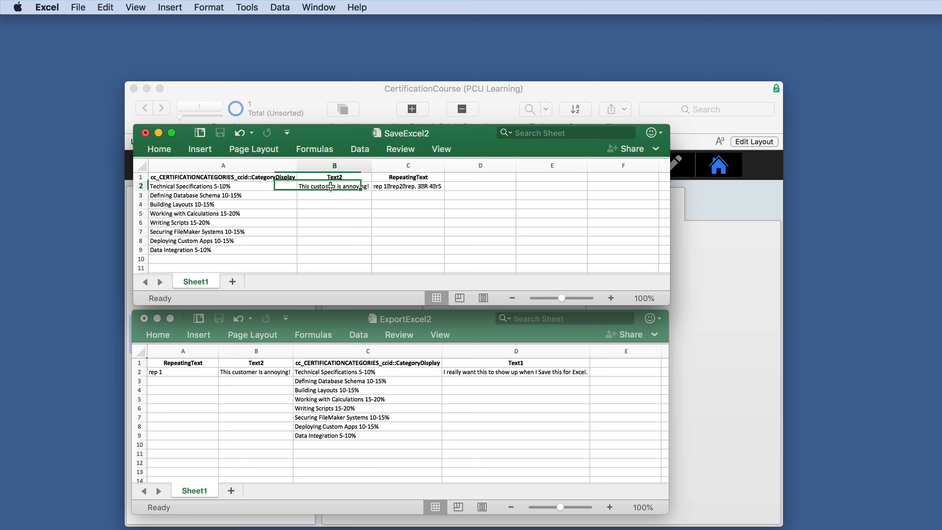
# Inspect the Text2 value in ExportExcel2 and check the category list in FileMaker against the two workbooks.
pyautogui.click(272, 363)
pyautogui.press('Right')
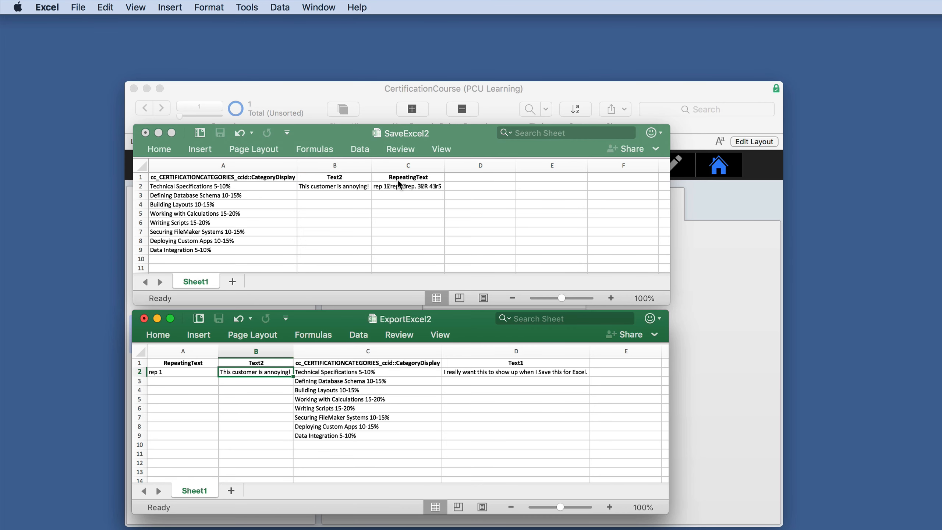
pyautogui.click(711, 278)
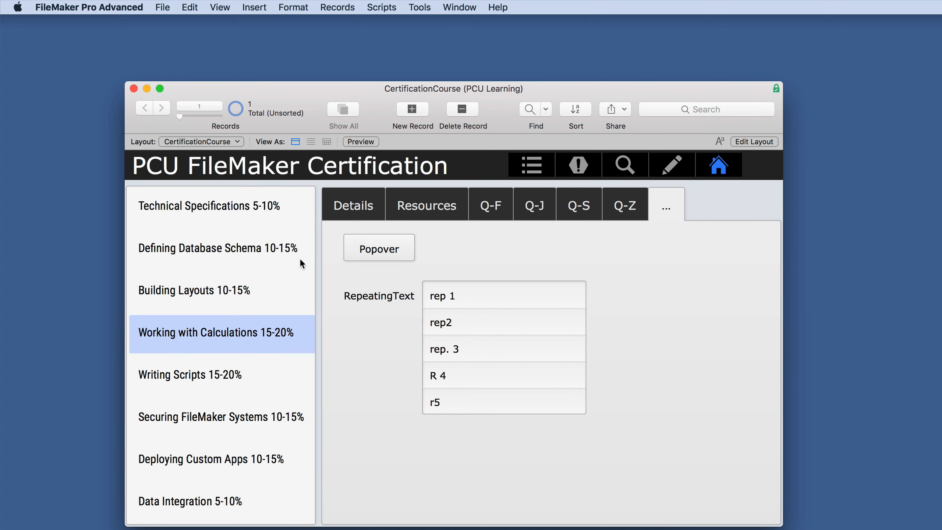
pyautogui.press('super+Tab')
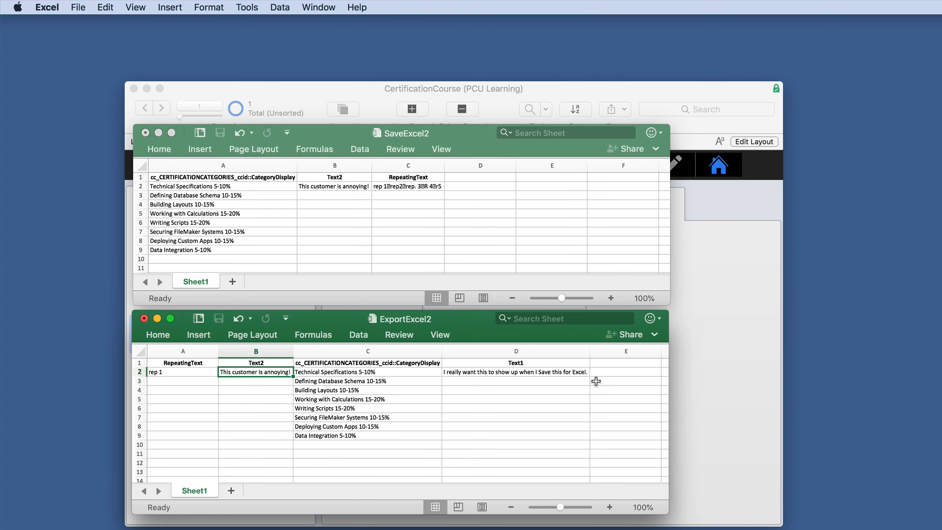
# Compare the RepeatingText value in cell C2 of SaveExcel2 with the one in cell A2 of ExportExcel2.
pyautogui.click(401, 191)
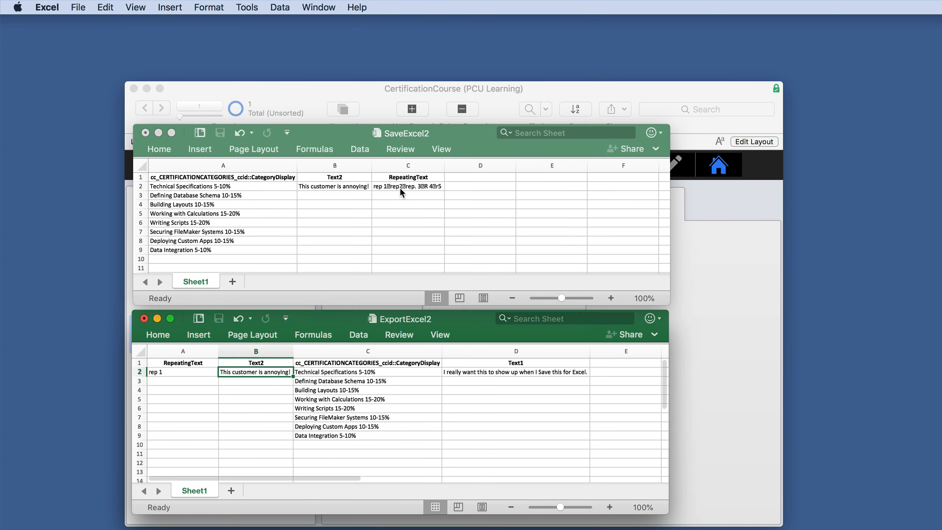
pyautogui.click(411, 189)
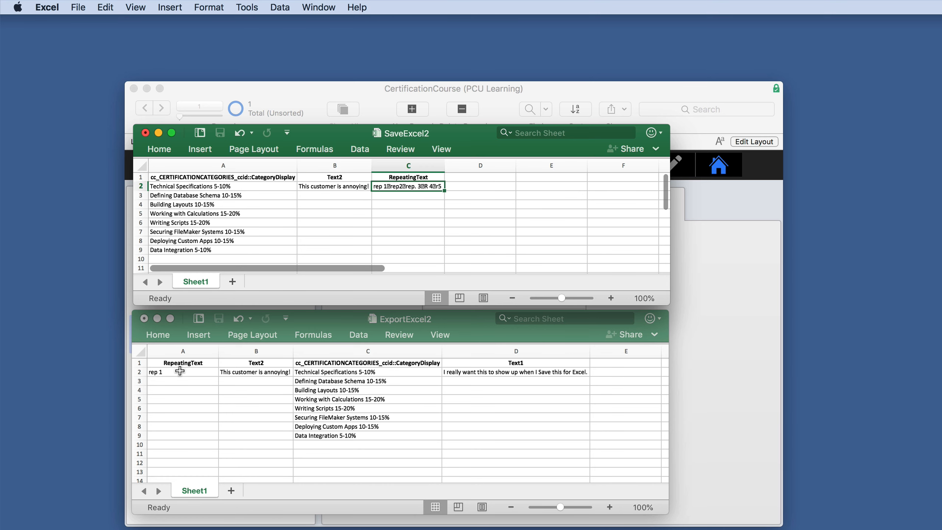
pyautogui.click(181, 371)
pyautogui.click(188, 371)
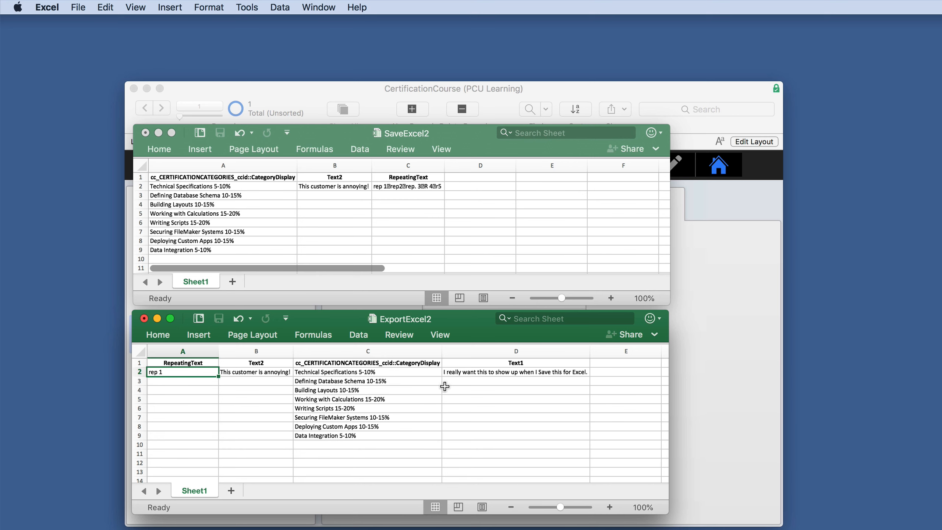
# Inspect the Text1 value in cell D2 of ExportExcel2 and compare it with the popover's Text1 field in FileMaker.
pyautogui.click(482, 372)
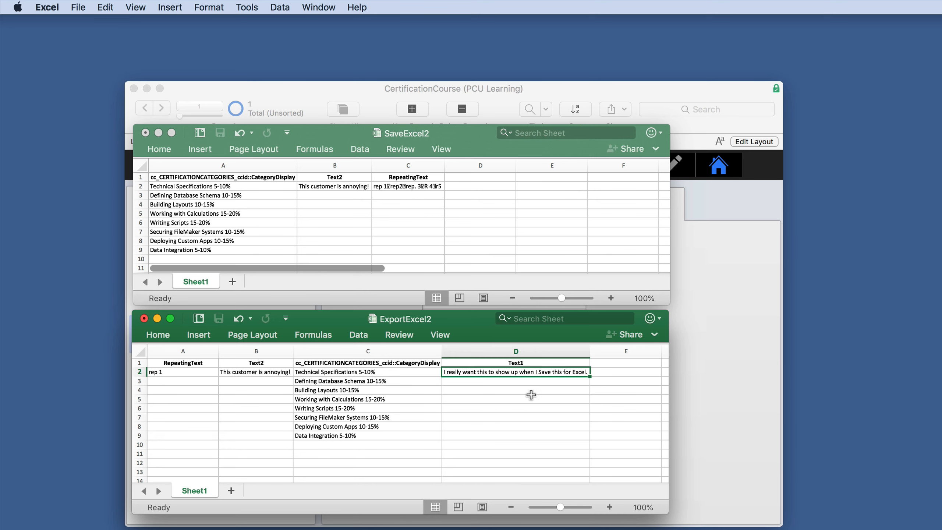
pyautogui.press('super+Tab')
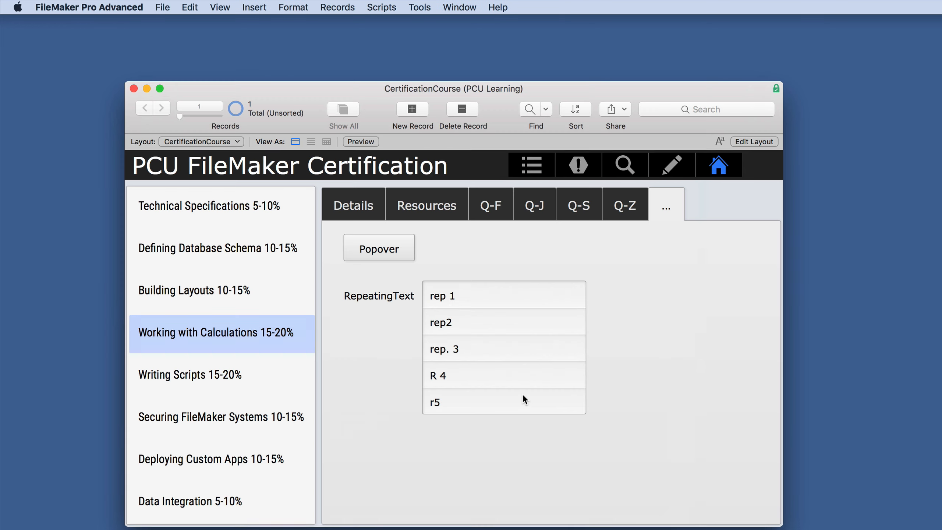
pyautogui.click(397, 255)
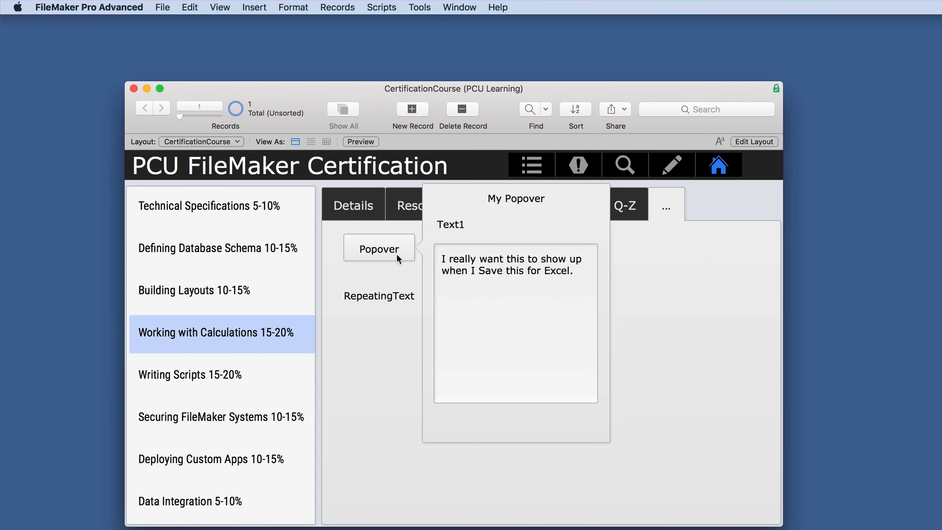
pyautogui.press('super+Tab')
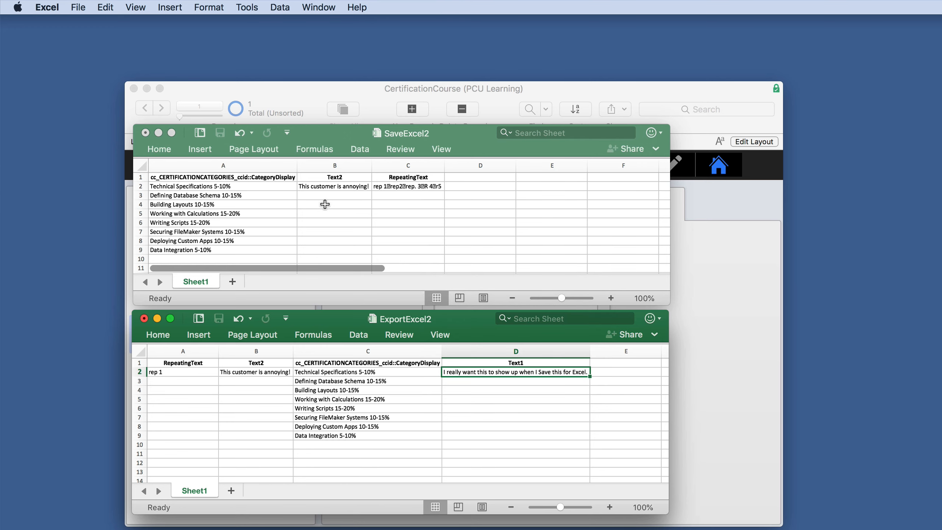
# Switch to FileMaker, open the CertificationCourse layout for editing, and display the Text2 field's data and behavior settings.
pyautogui.click(328, 189)
pyautogui.press('super+Tab')
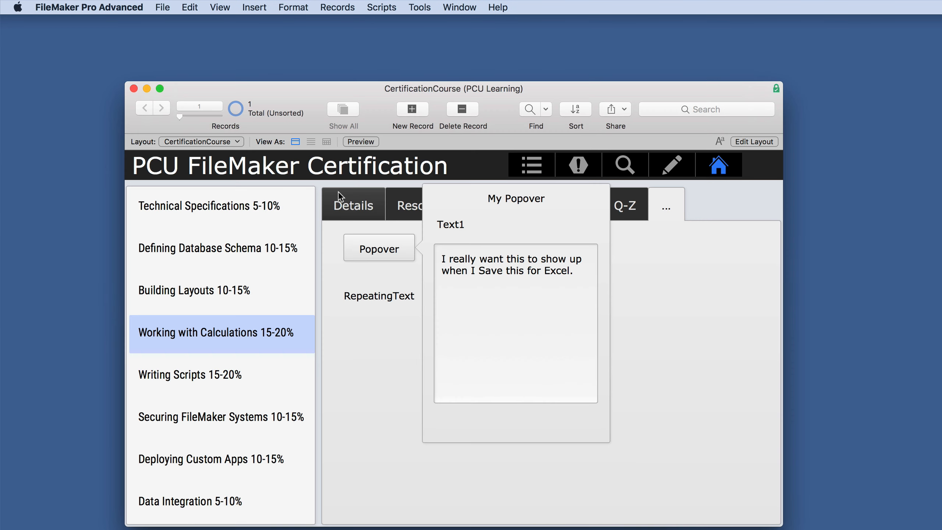
pyautogui.click(744, 262)
pyautogui.click(774, 141)
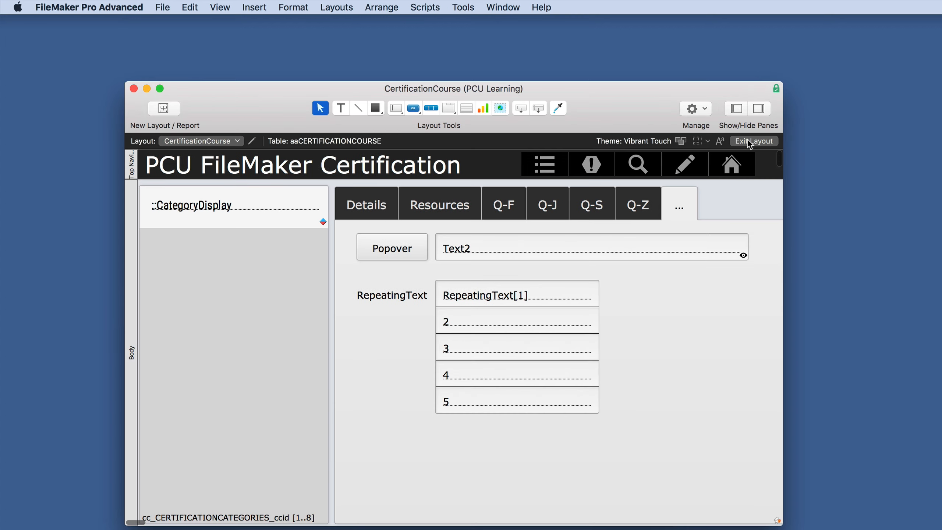
pyautogui.click(637, 245)
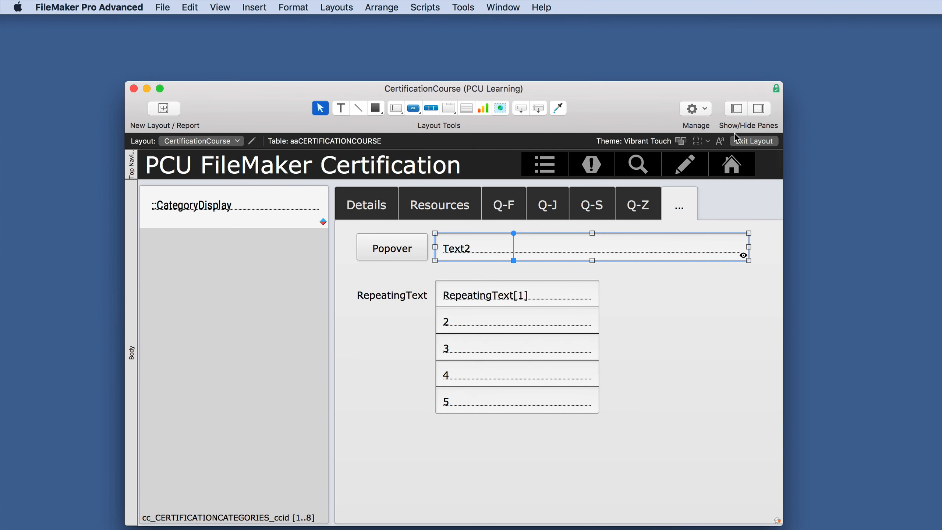
pyautogui.click(759, 108)
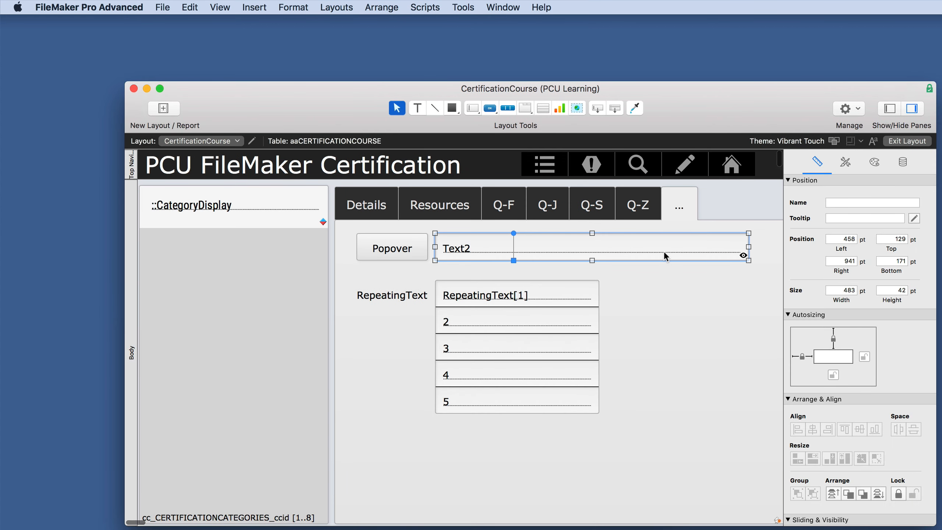
pyautogui.click(898, 163)
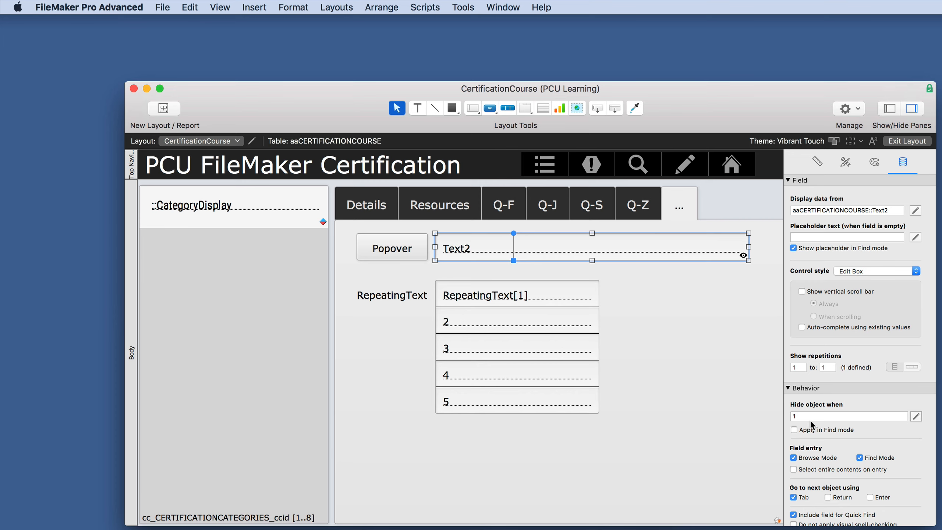
# Clear the Text2 field's hide condition, save the layout changes, and view the field on the "..." tab in Browse mode.
pyautogui.click(795, 417)
pyautogui.press('BackSpace')
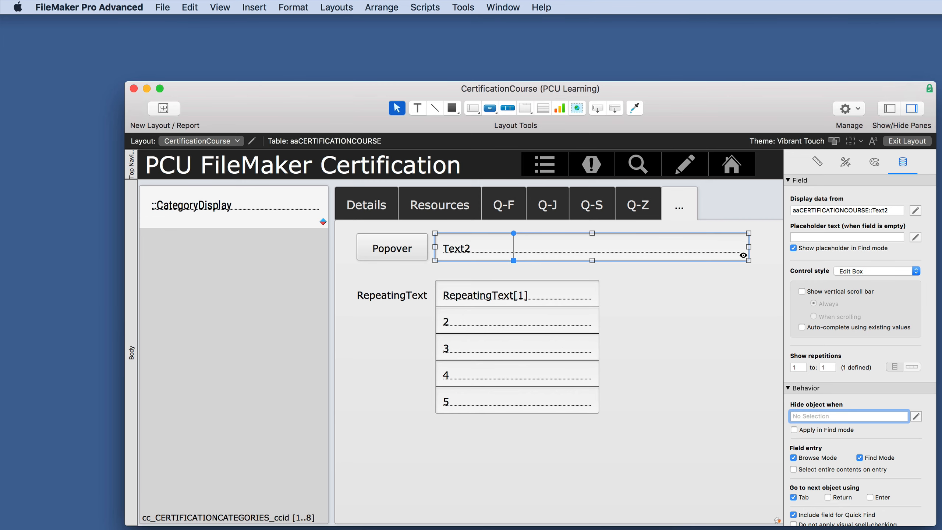
pyautogui.click(747, 365)
pyautogui.click(905, 142)
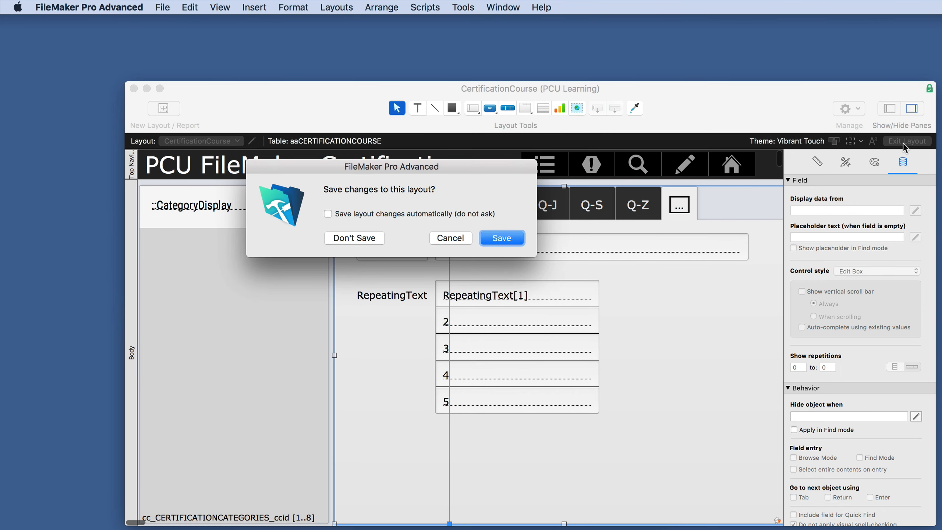
pyautogui.click(499, 237)
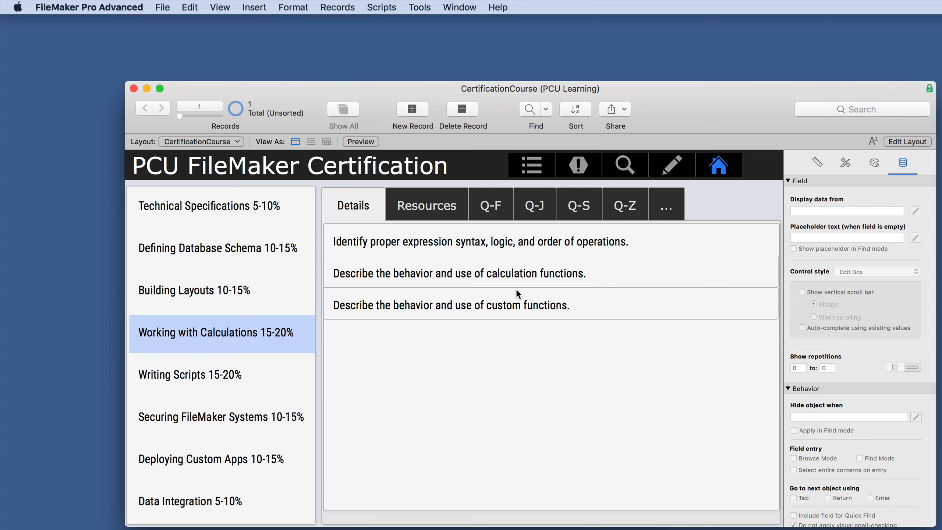
pyautogui.click(667, 206)
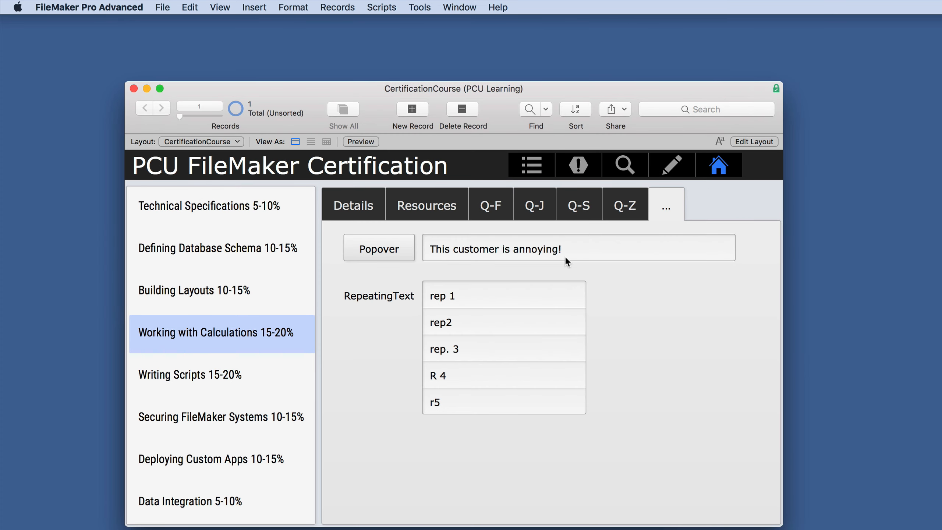
# Switch to the browser and look over the available courses on the Productive Computing University page.
pyautogui.press('super+Tab')
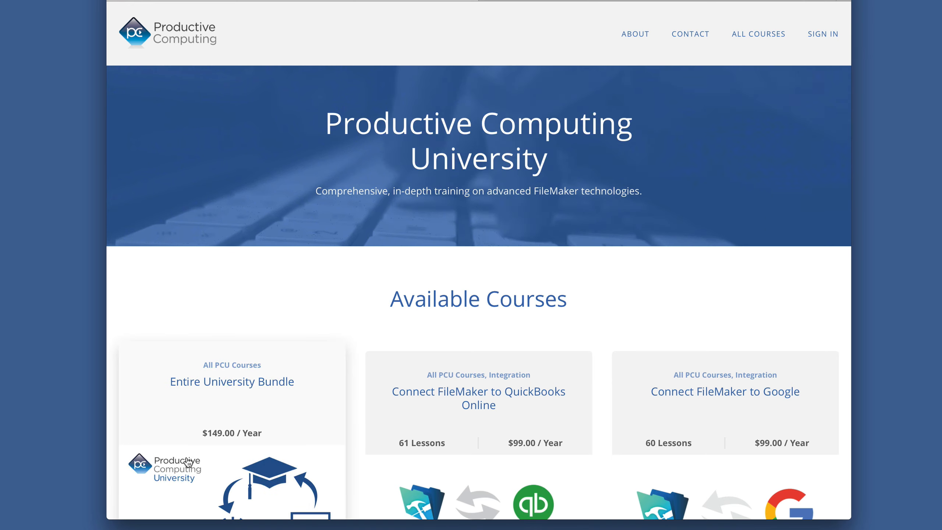
pyautogui.scroll(-3, 189, 462)
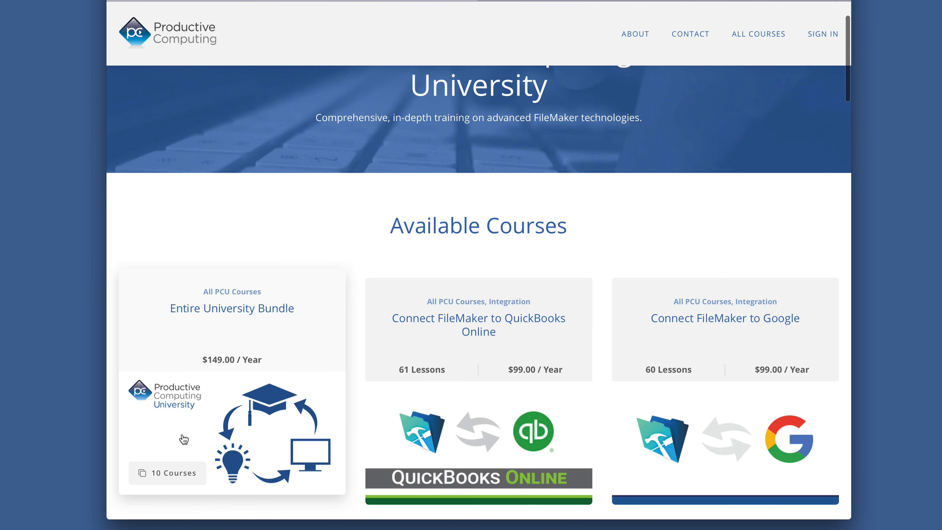
pyautogui.scroll(1, 183, 439)
pyautogui.scroll(1, 183, 439)
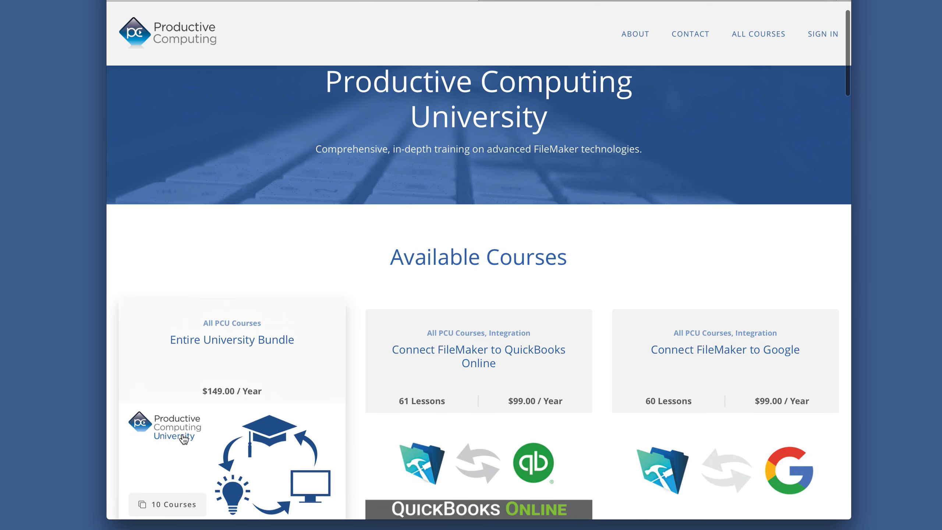